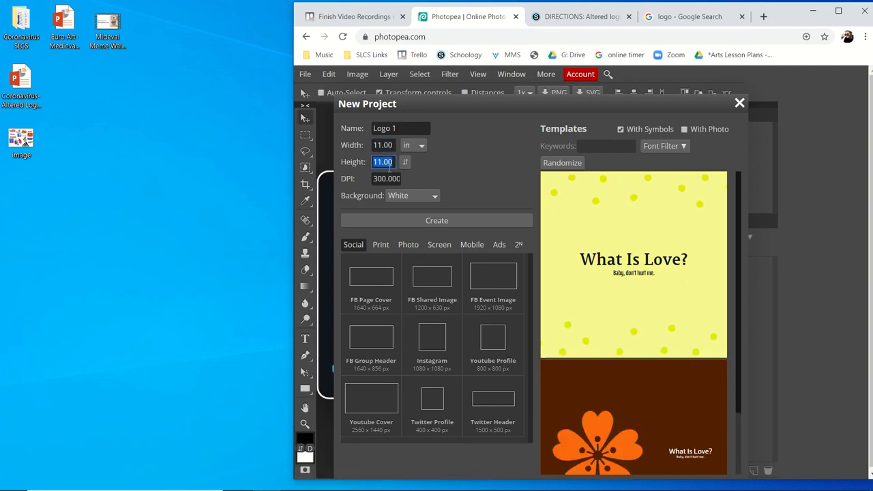
- Create the 11-inch-wide landscape Logo 1 project at 300 DPI and place the desktop picture named image in it
{"action": "type", "text": "8"}
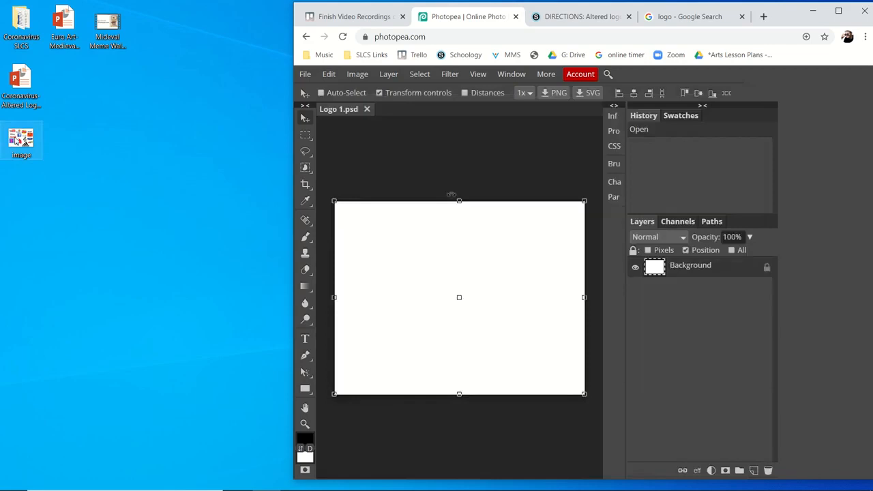
{"action": "left_click_drag", "start_coordinate": [18, 141], "coordinate": [489, 257]}
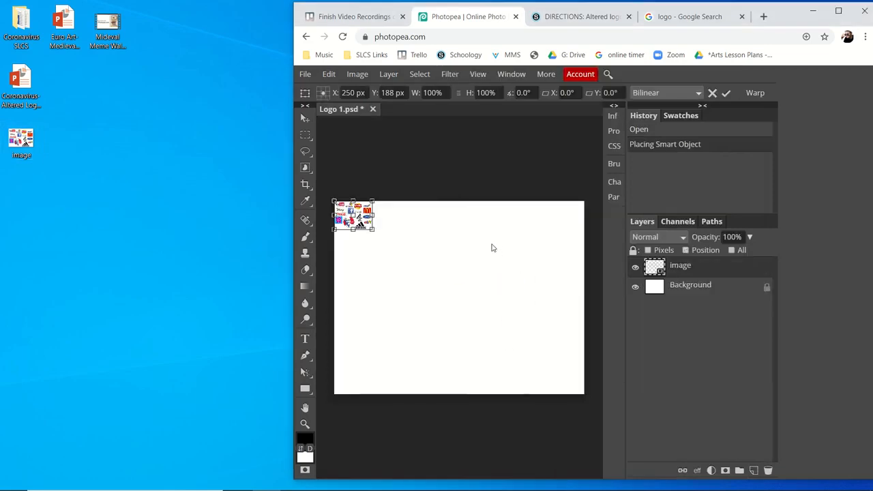
- Enlarge the placed logo sheet to about 809% by 690% and shift it so the complete adidas logo lies on the canvas
{"action": "left_click_drag", "start_coordinate": [373, 230], "coordinate": [641, 397]}
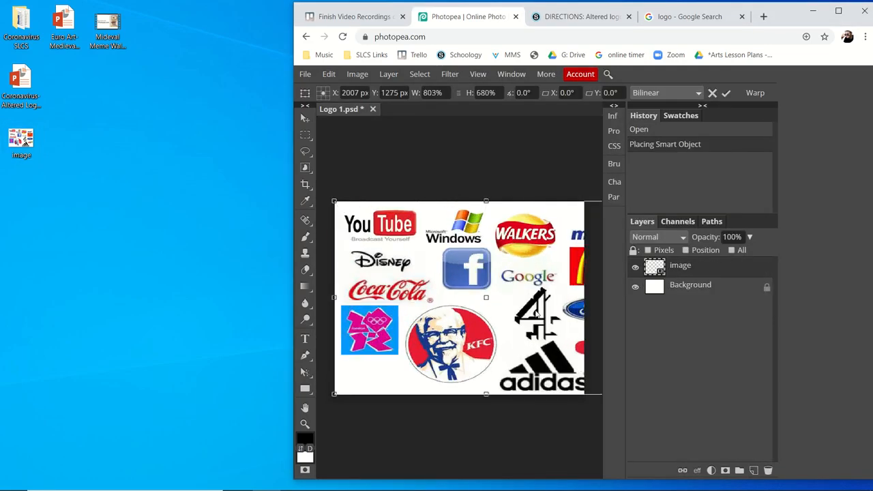
{"action": "left_click_drag", "start_coordinate": [540, 317], "coordinate": [462, 326]}
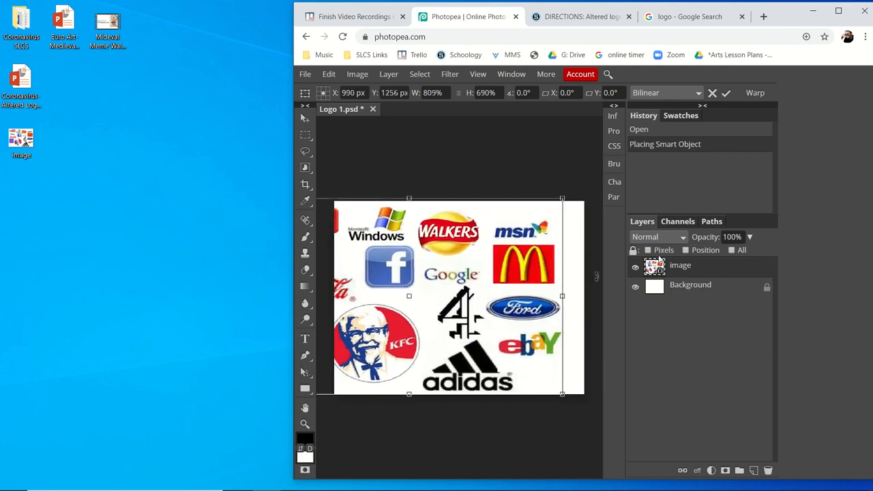
{"action": "left_click", "coordinate": [839, 10]}
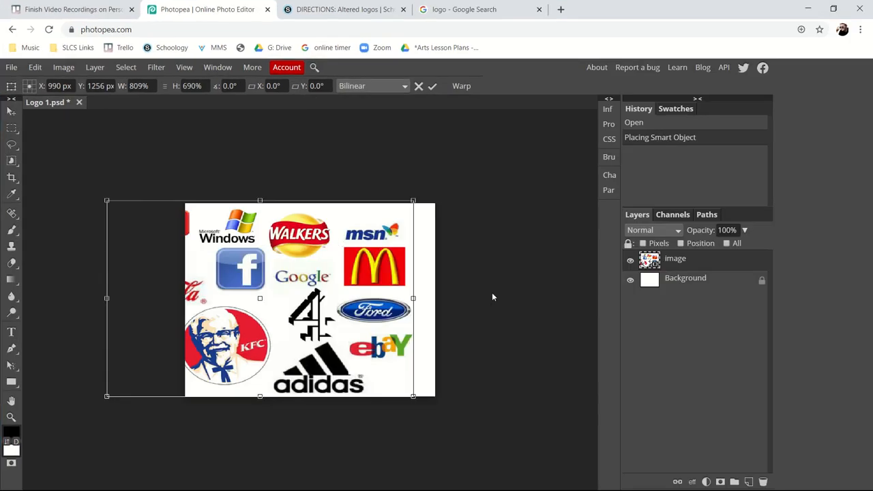
{"action": "key", "text": "Return"}
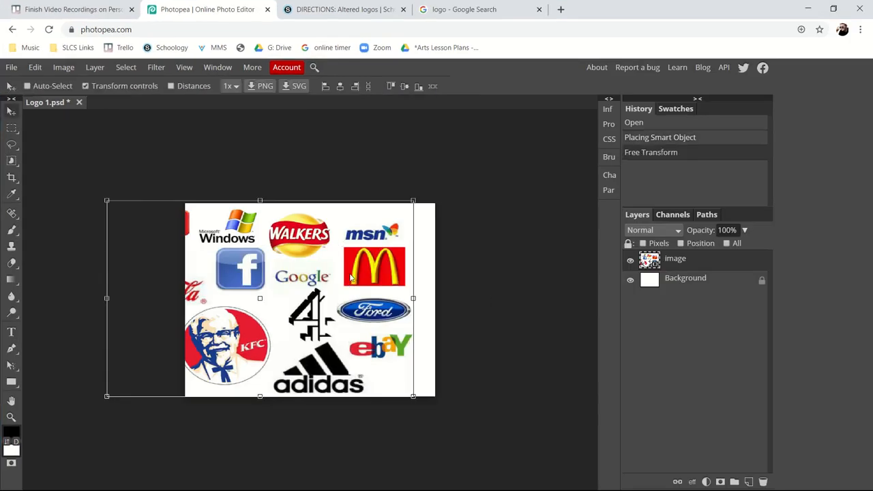
- Select the adidas logo with a freehand lasso and isolate it with a raster mask on the image layer
{"action": "left_click", "coordinate": [11, 143]}
{"action": "mouse_move", "coordinate": [375, 375]}
{"action": "left_mouse_down"}
{"action": "mouse_move", "coordinate": [330, 339]}
{"action": "mouse_move", "coordinate": [312, 344]}
{"action": "mouse_move", "coordinate": [284, 362]}
{"action": "mouse_move", "coordinate": [268, 402]}
{"action": "mouse_move", "coordinate": [383, 416]}
{"action": "left_mouse_up"}
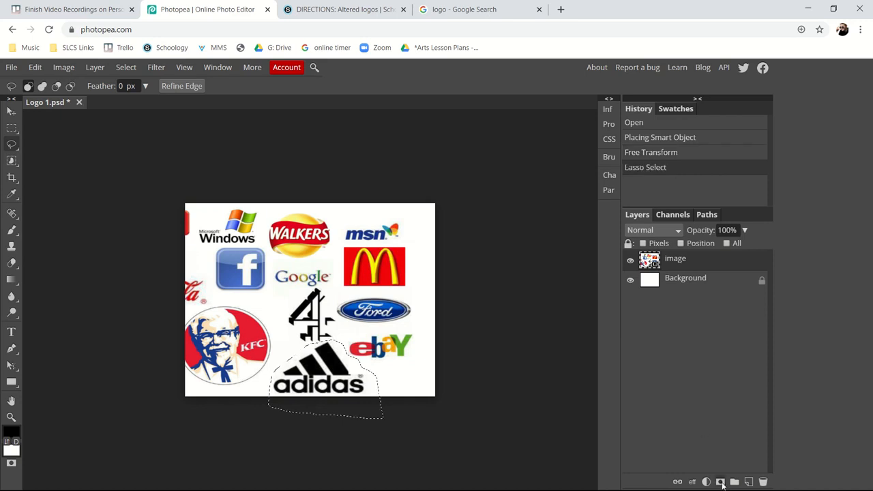
{"action": "left_click", "coordinate": [720, 482]}
{"action": "left_click", "coordinate": [8, 111]}
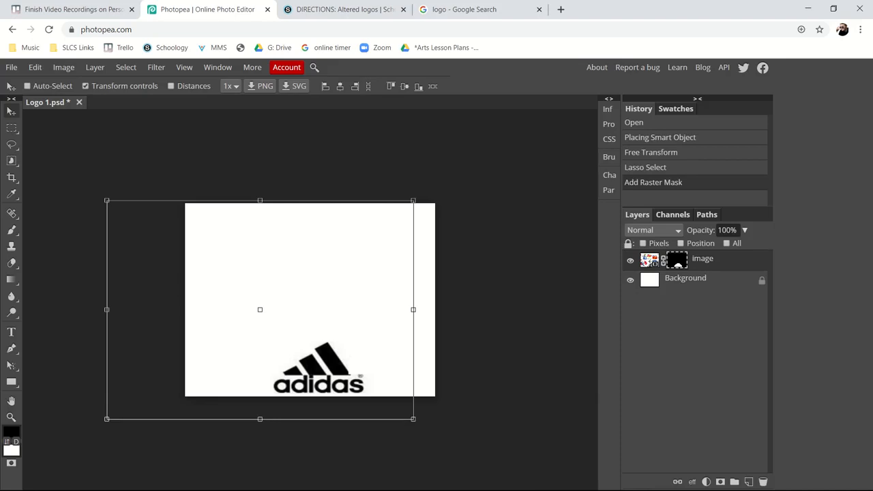
{"action": "left_click_drag", "start_coordinate": [540, 485], "coordinate": [528, 452]}
{"action": "key", "text": "ctrl+z"}
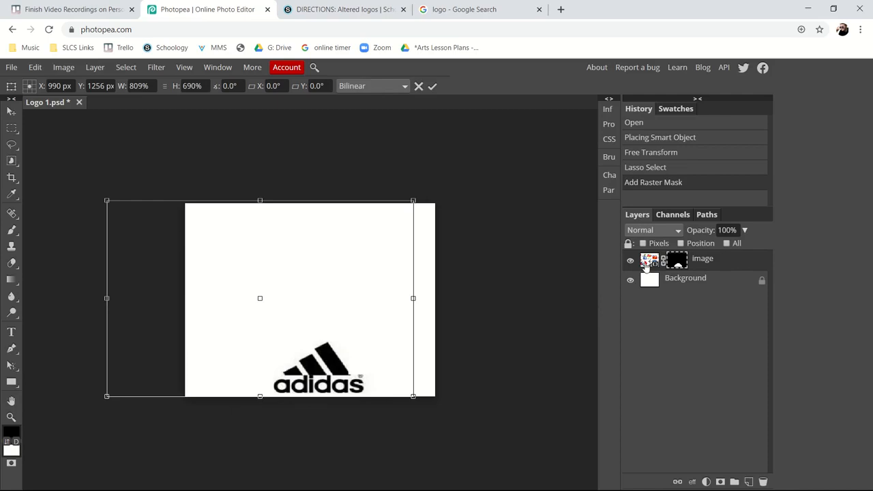
{"action": "left_click", "coordinate": [12, 111]}
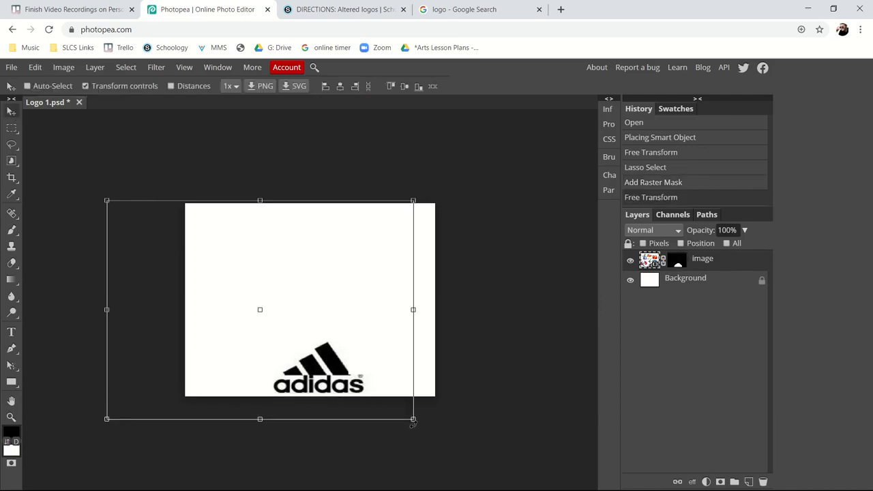
- Move the masked adidas logo up from the canvas edge and enlarge its layer to about 1177% by 1004%
{"action": "left_click_drag", "start_coordinate": [413, 418], "coordinate": [413, 396]}
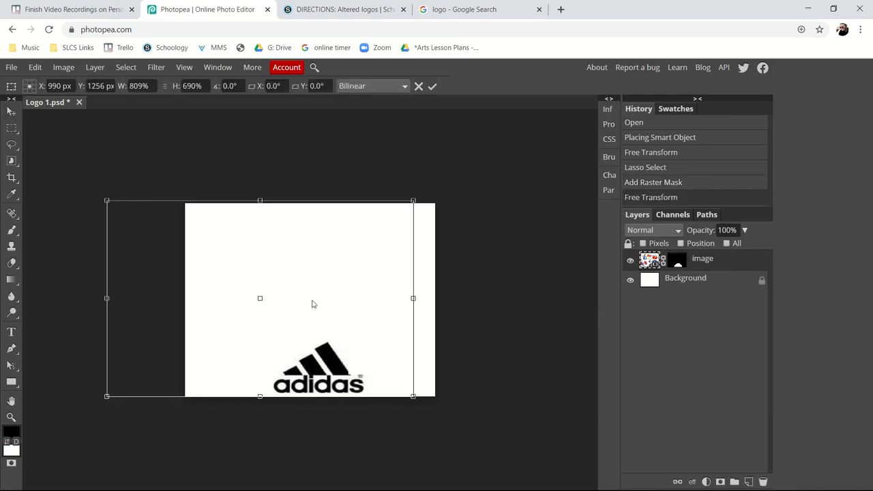
{"action": "left_click_drag", "start_coordinate": [311, 302], "coordinate": [417, 263]}
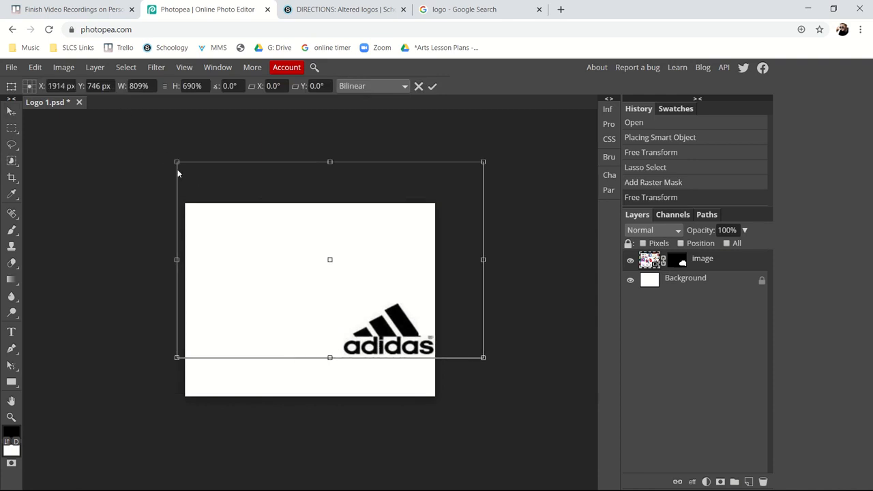
{"action": "left_click_drag", "start_coordinate": [176, 162], "coordinate": [86, 174]}
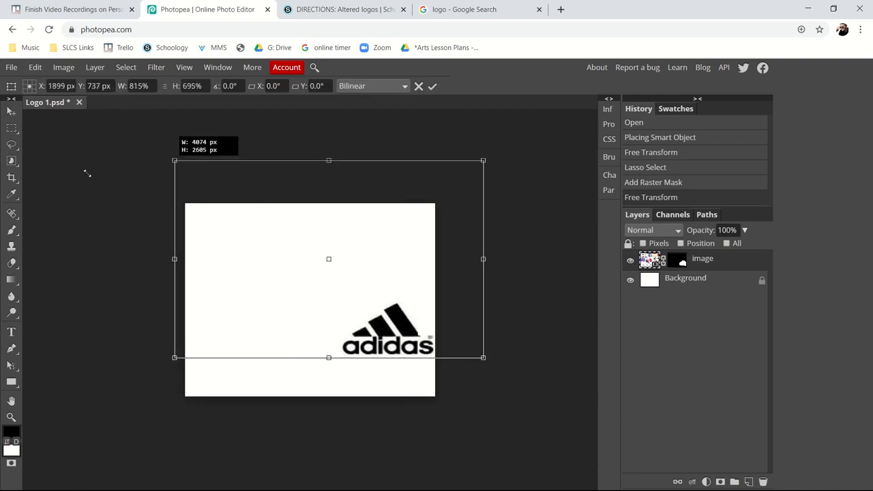
{"action": "left_click_drag", "start_coordinate": [78, 83], "coordinate": [38, 73]}
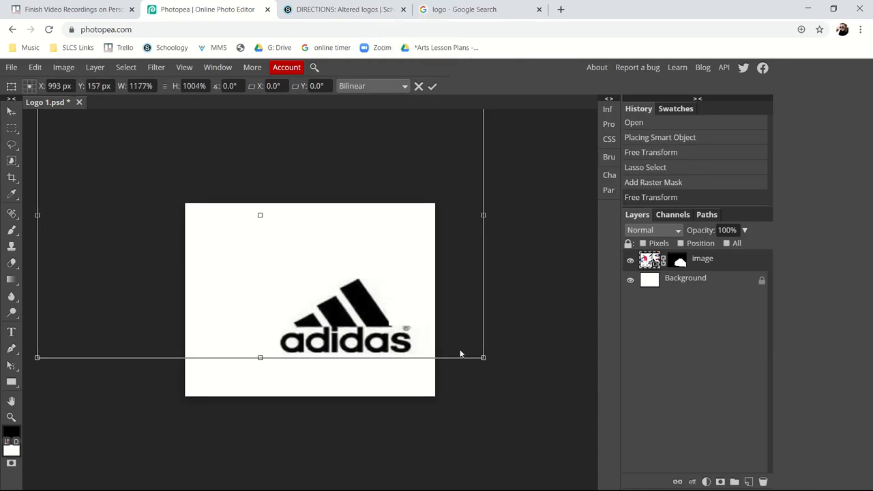
- Enlarge the adidas logo further until it spans most of the canvas width and center it on the canvas
{"action": "key", "text": "ctrl+minus"}
{"action": "key", "text": "ctrl+minus"}
{"action": "key", "text": "ctrl+minus"}
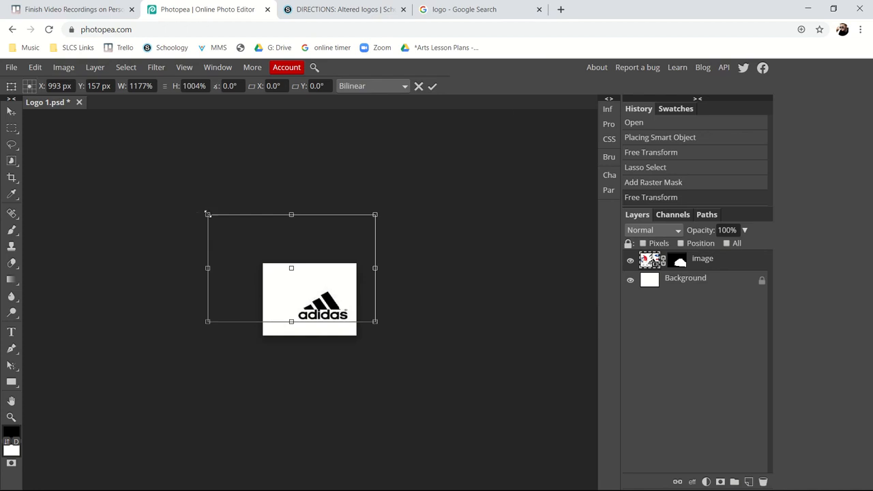
{"action": "left_click_drag", "start_coordinate": [207, 215], "coordinate": [206, 213]}
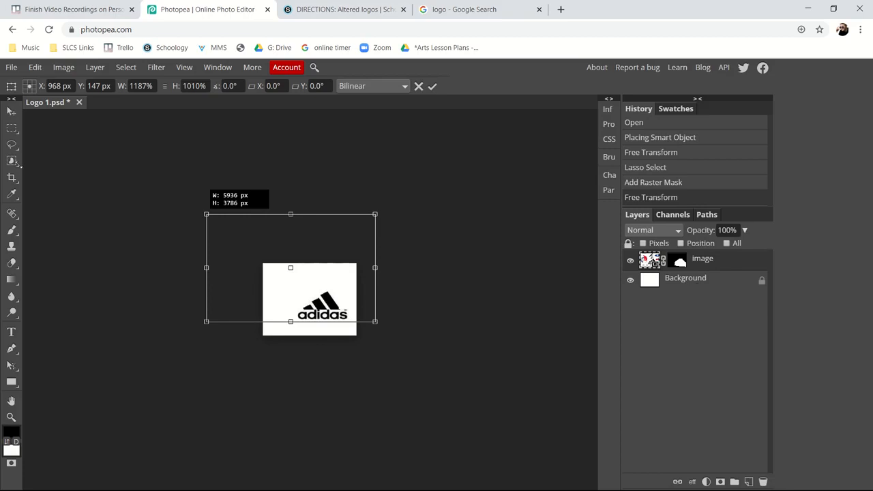
{"action": "left_click_drag", "start_coordinate": [206, 214], "coordinate": [128, 133]}
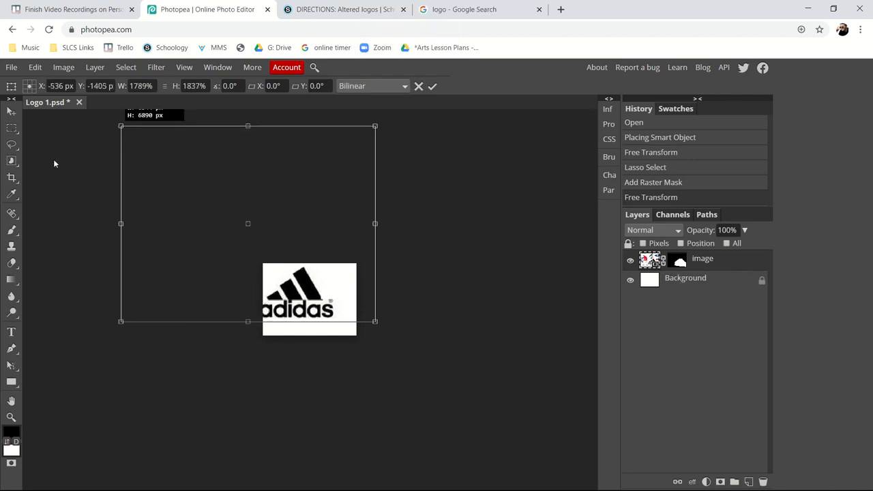
{"action": "left_click", "coordinate": [12, 112]}
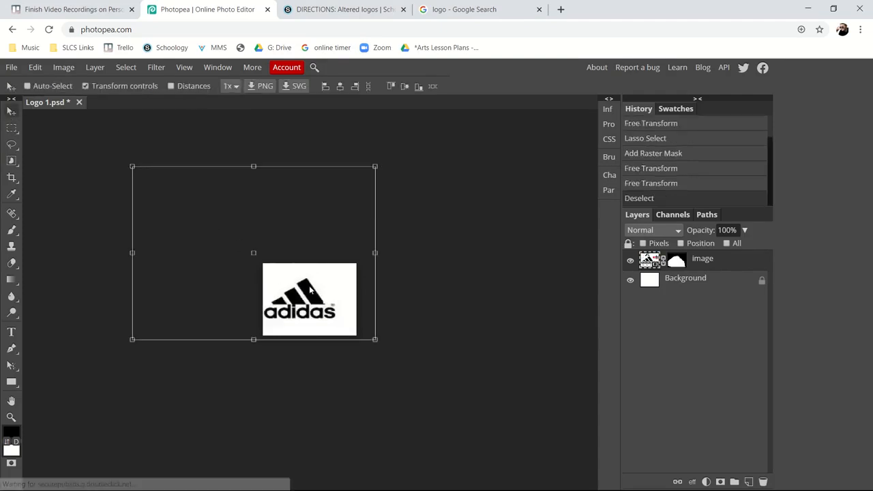
{"action": "left_click_drag", "start_coordinate": [321, 294], "coordinate": [324, 294]}
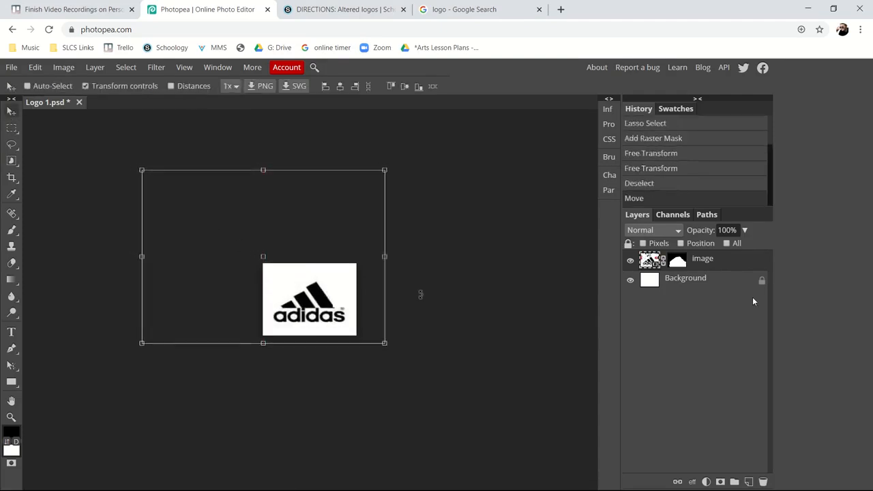
- Choose the Rectangle shape tool and set the foreground color to white
{"action": "key", "text": "ctrl+plus"}
{"action": "key", "text": "ctrl+plus"}
{"action": "key", "text": "ctrl+plus"}
{"action": "key", "text": "ctrl+plus"}
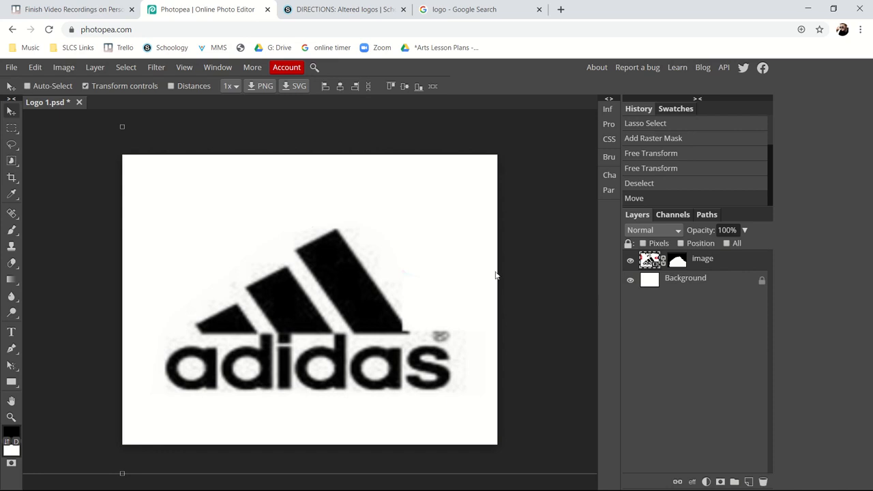
{"action": "left_click", "coordinate": [11, 382]}
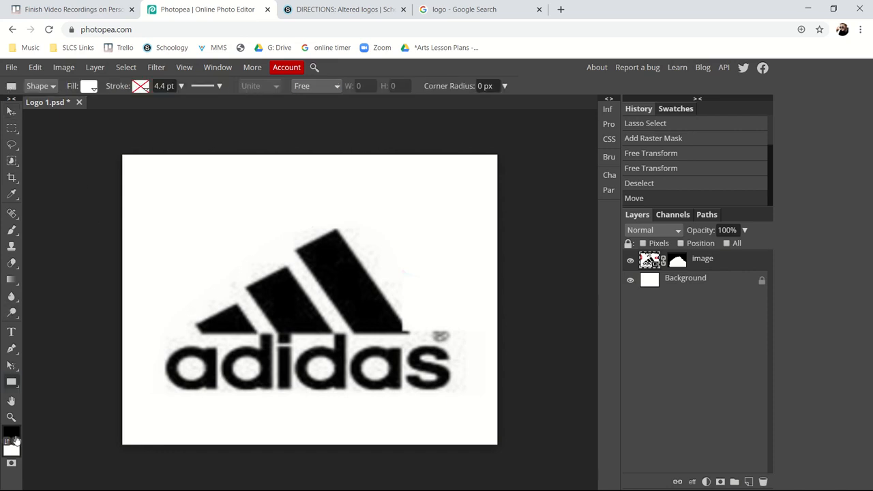
{"action": "left_click", "coordinate": [11, 432]}
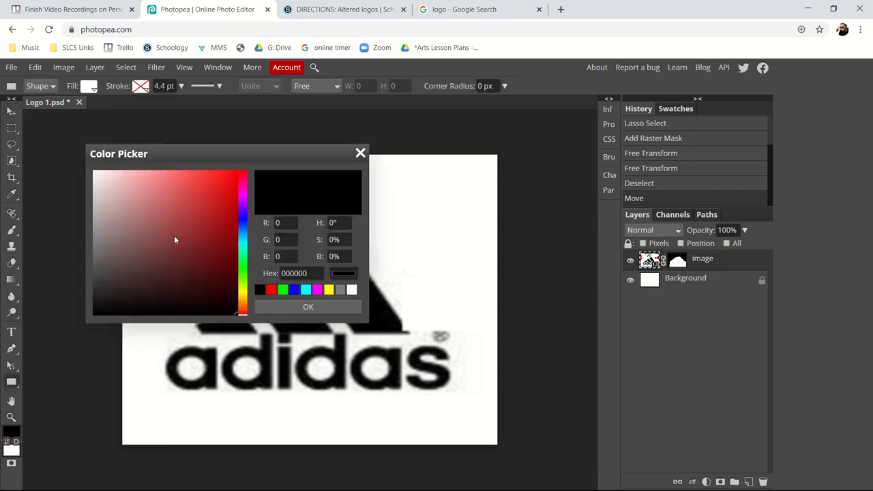
{"action": "left_click_drag", "start_coordinate": [174, 235], "coordinate": [22, 144]}
{"action": "key", "text": "Return"}
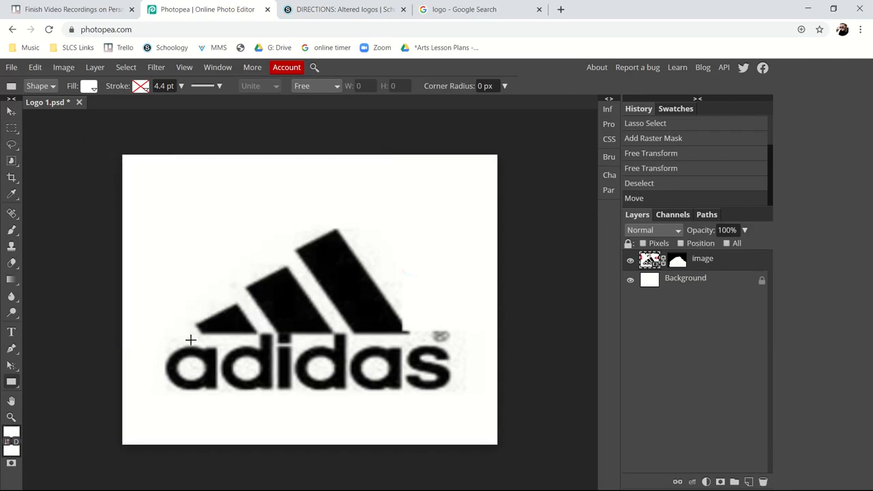
- Draw a white, strokeless rectangle below the three stripes so it covers the adidas wordmark
{"action": "mouse_move", "coordinate": [149, 334]}
{"action": "left_mouse_down"}
{"action": "mouse_move", "coordinate": [458, 396]}
{"action": "mouse_move", "coordinate": [500, 424]}
{"action": "left_mouse_up"}
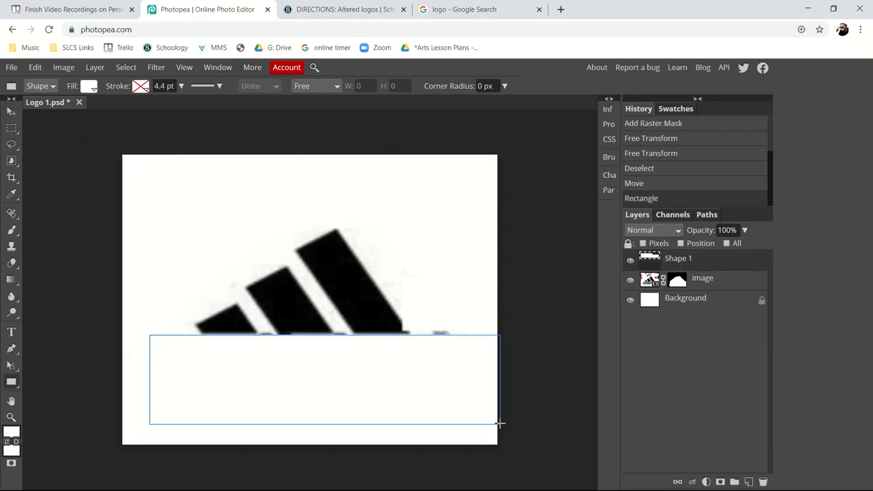
{"action": "left_click", "coordinate": [522, 198]}
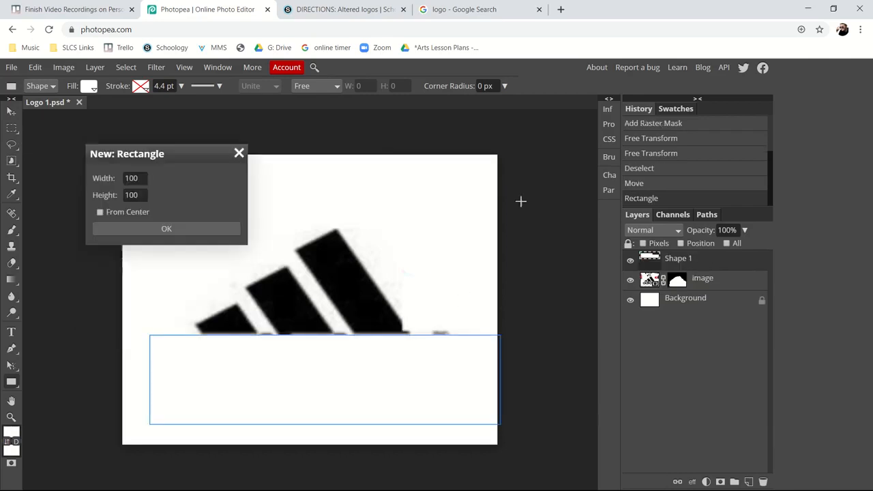
{"action": "left_click", "coordinate": [238, 154]}
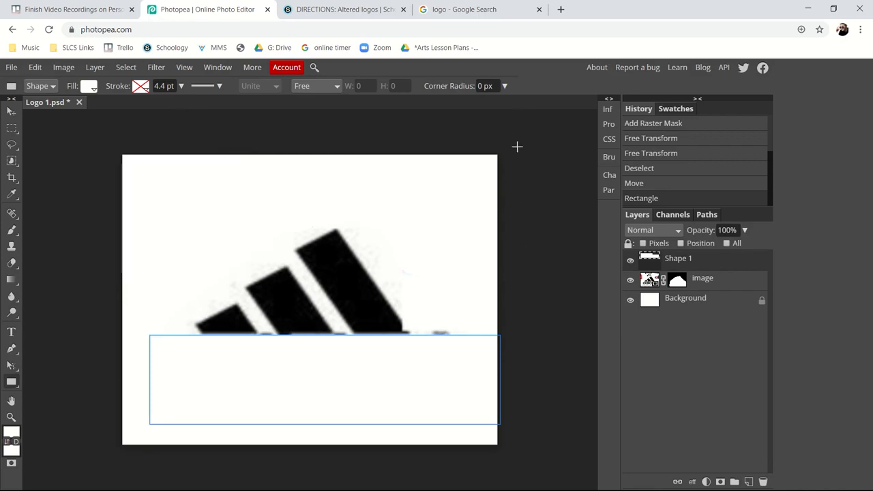
{"action": "left_click", "coordinate": [11, 112]}
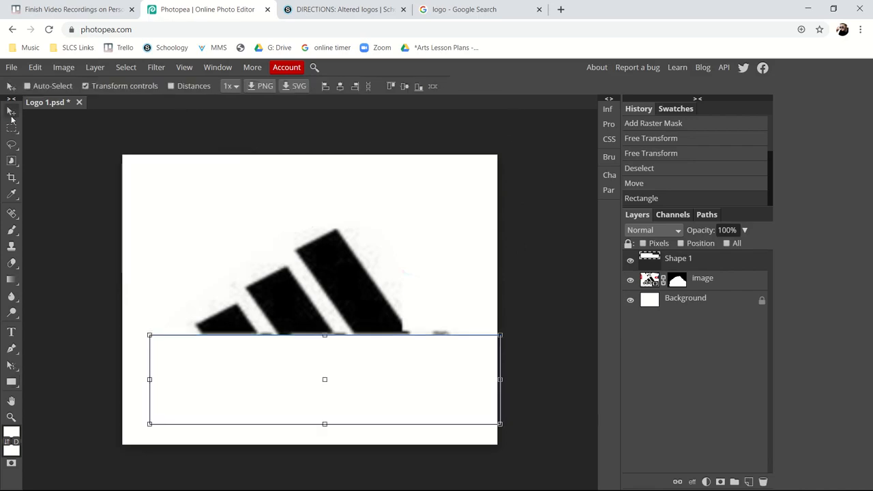
- Add a new empty layer above the white rectangle shape
{"action": "left_click", "coordinate": [687, 310]}
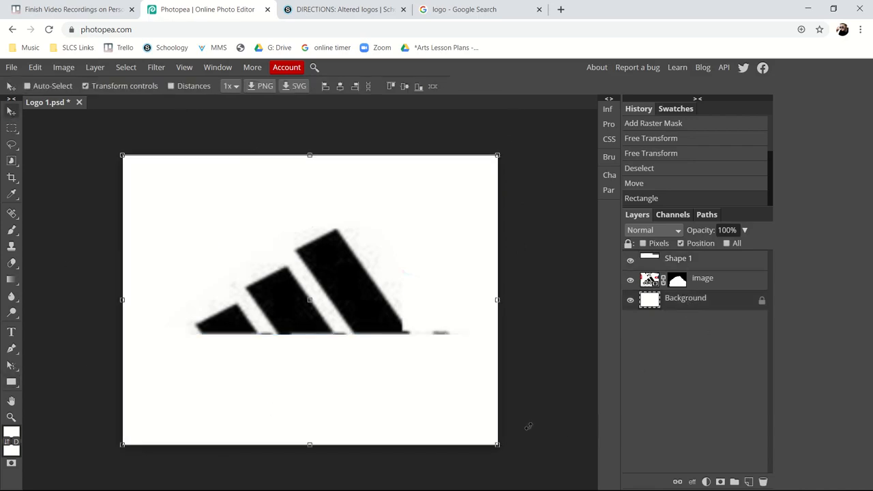
{"action": "left_click", "coordinate": [656, 257]}
{"action": "left_click", "coordinate": [709, 284]}
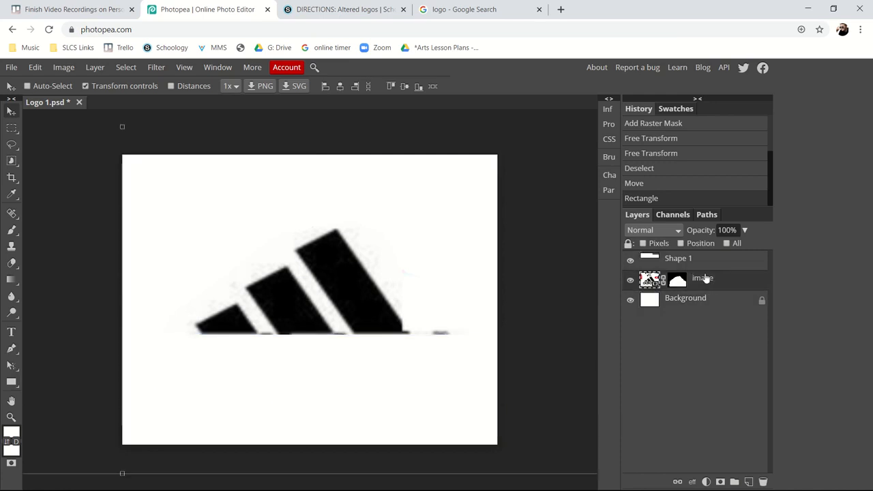
{"action": "left_click", "coordinate": [11, 332]}
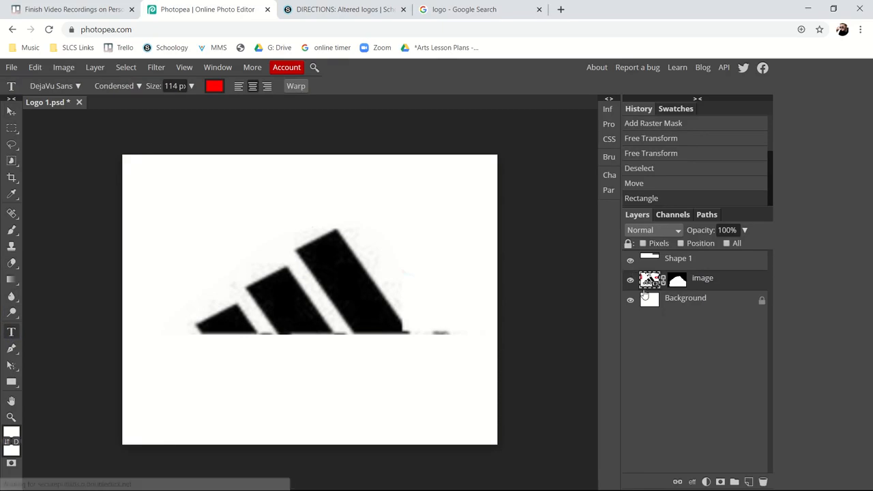
{"action": "left_click", "coordinate": [692, 260]}
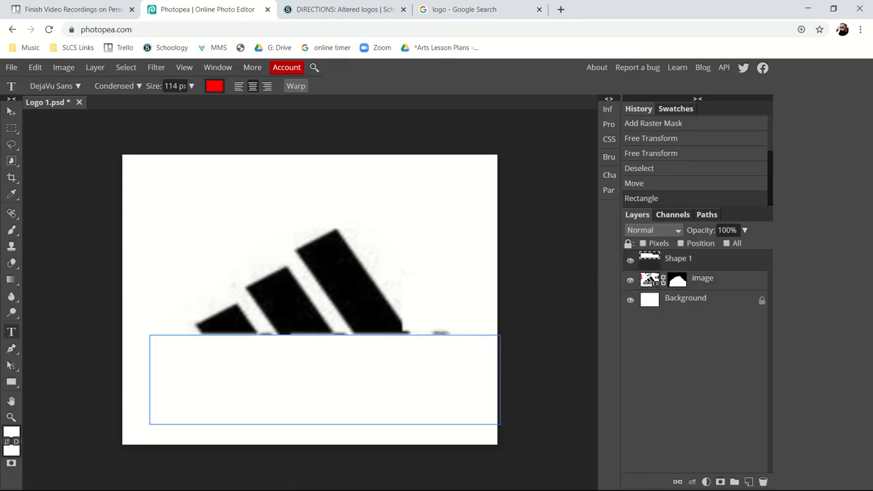
{"action": "left_click", "coordinate": [748, 482]}
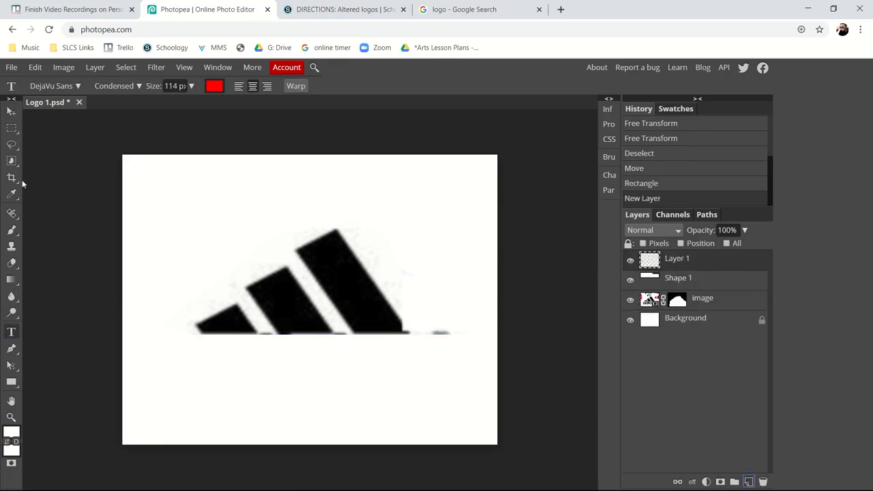
- Add the designer's surname in capitals as a text layer beside the stripes and color it near-black
{"action": "left_click", "coordinate": [159, 236]}
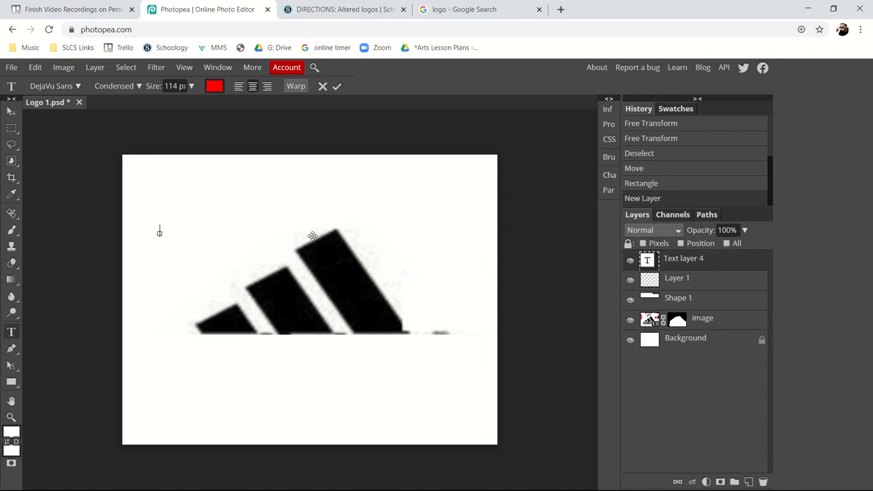
{"action": "type", "text": "KUSTRUP"}
{"action": "left_click_drag", "start_coordinate": [190, 232], "coordinate": [127, 228]}
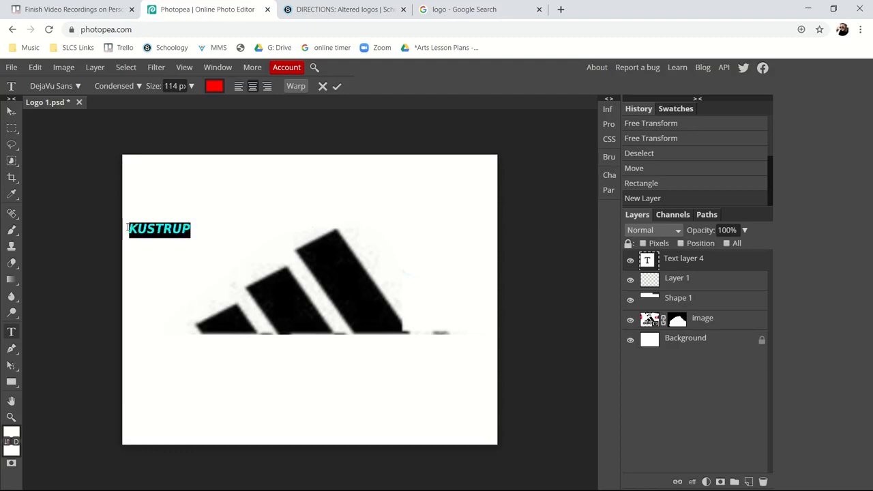
{"action": "left_click", "coordinate": [216, 88]}
{"action": "left_click_drag", "start_coordinate": [225, 271], "coordinate": [246, 343]}
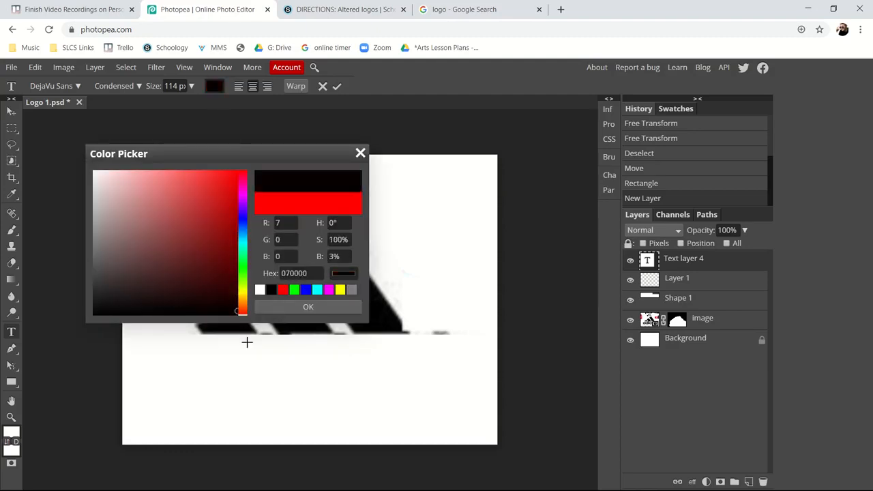
{"action": "left_click", "coordinate": [306, 307]}
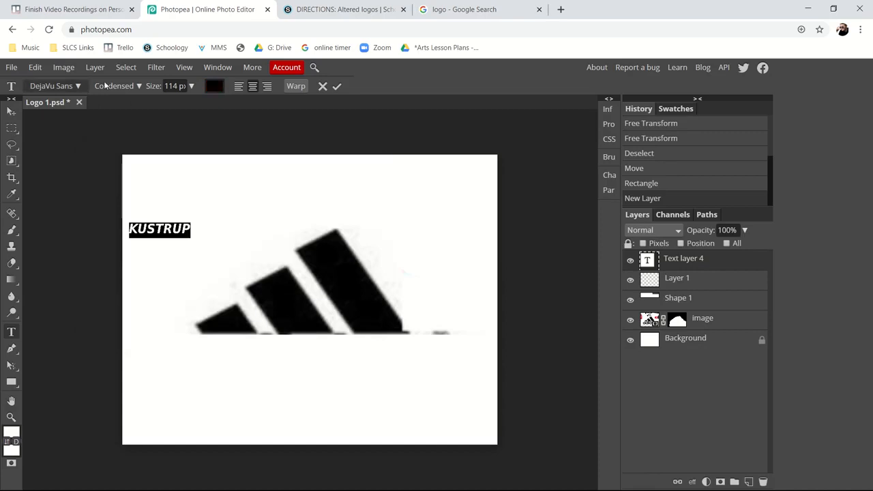
- Check the available font styles and change the surname's font to Delius Swash Caps
{"action": "left_click", "coordinate": [137, 86]}
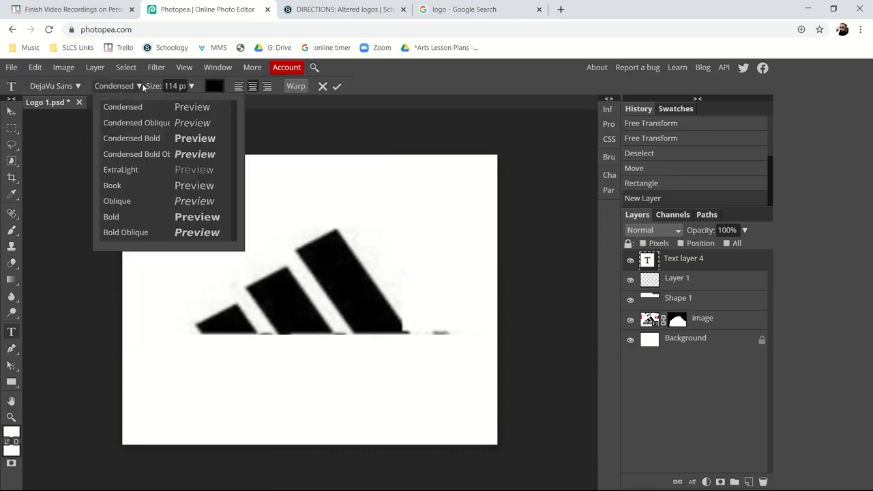
{"action": "left_click", "coordinate": [142, 83]}
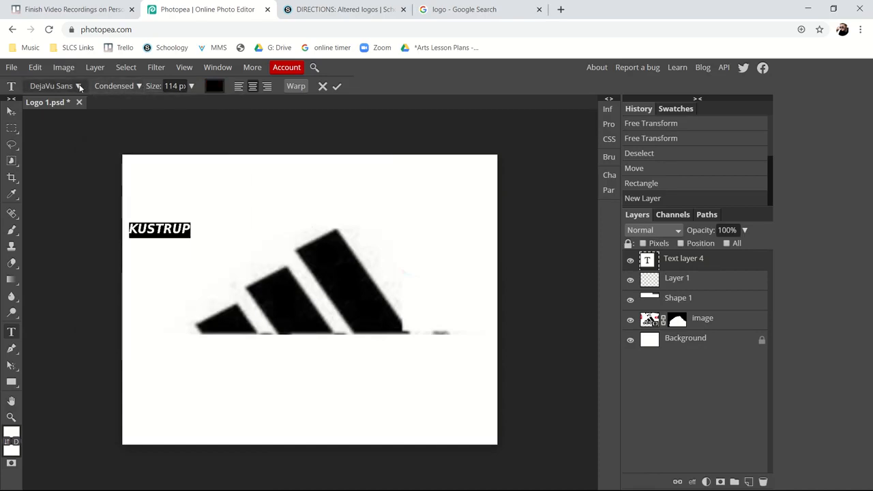
{"action": "left_click", "coordinate": [78, 87]}
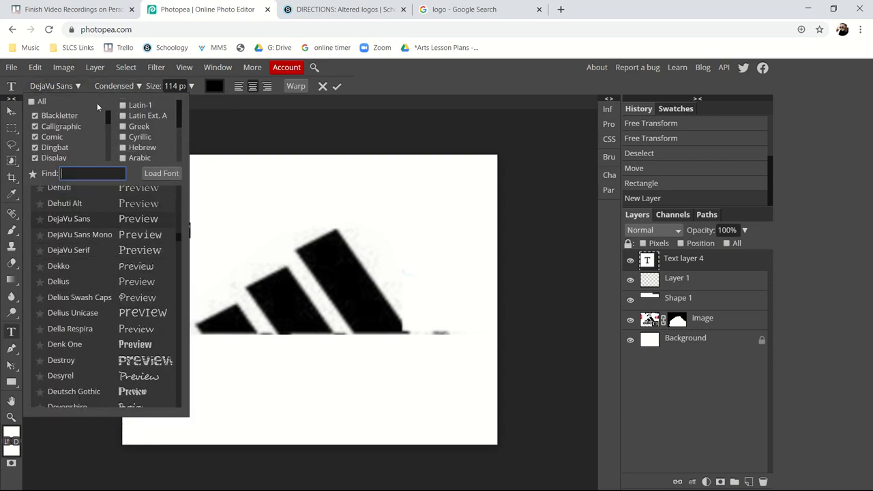
{"action": "left_click", "coordinate": [126, 298]}
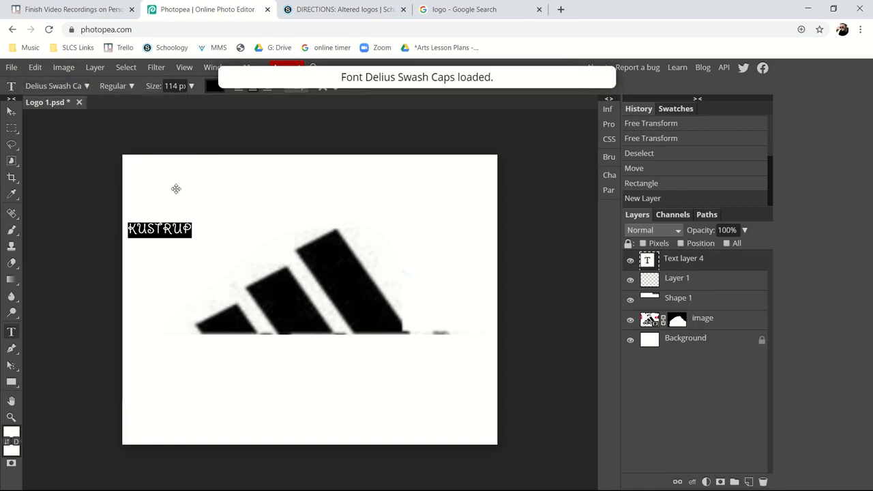
{"action": "left_click", "coordinate": [113, 86]}
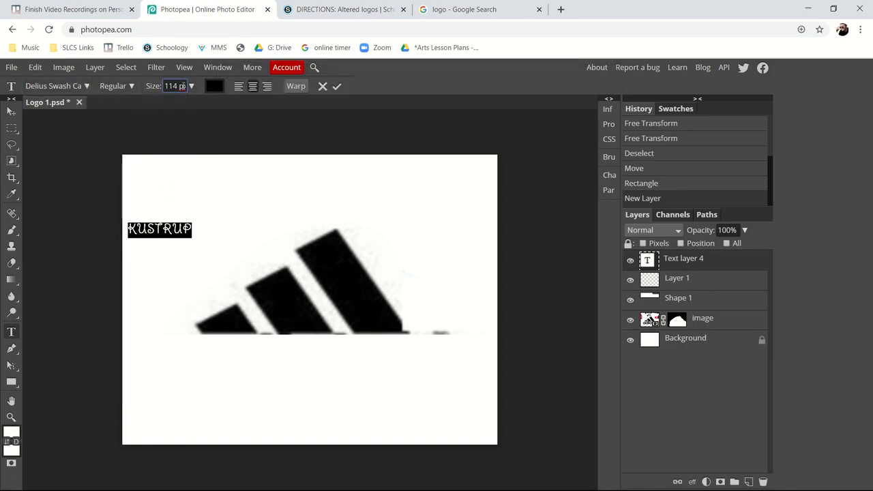
- Try enlarging the surname text to 140 px and 220 px
{"action": "key", "text": "Up"}
{"action": "key", "text": "Up"}
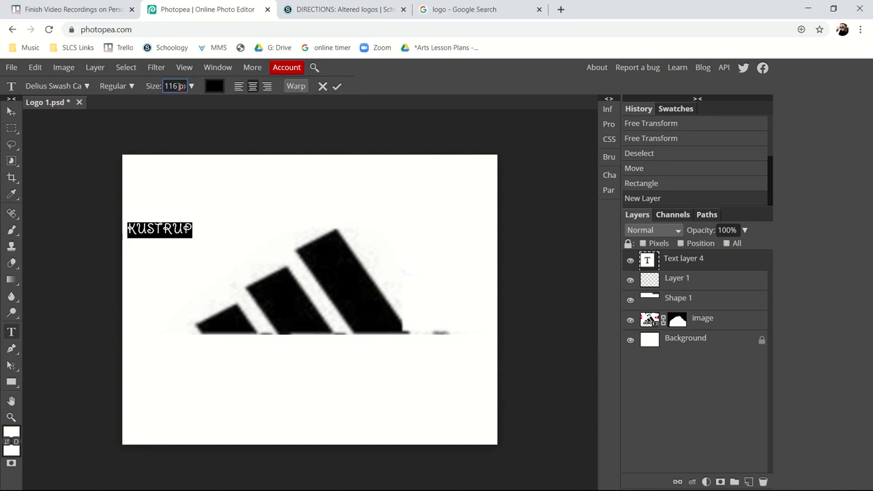
{"action": "key", "text": "Up"}
{"action": "key", "text": "Up"}
{"action": "type", "text": "1"}
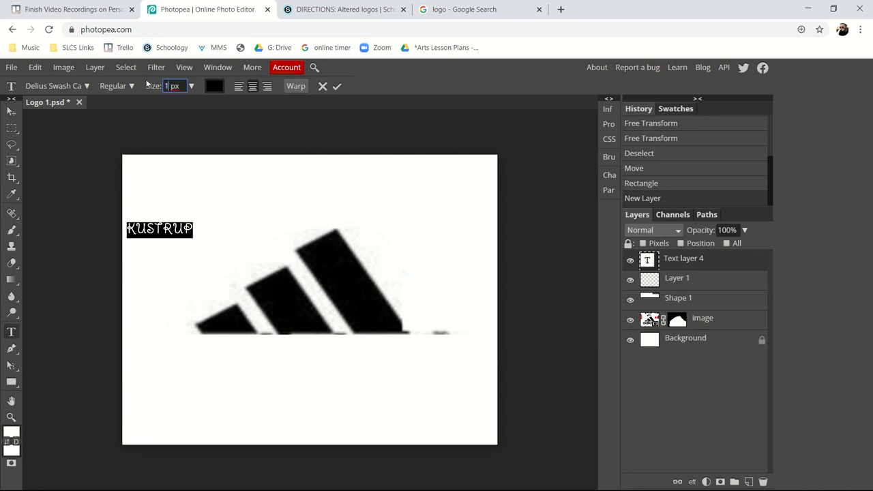
{"action": "type", "text": "40"}
{"action": "key", "text": "Return"}
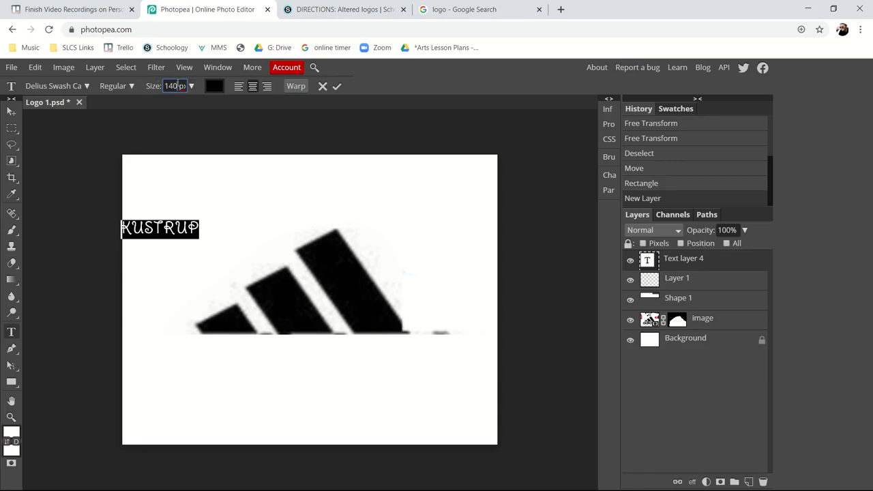
{"action": "left_click_drag", "start_coordinate": [178, 86], "coordinate": [153, 82]}
{"action": "type", "text": "220"}
{"action": "key", "text": "Return"}
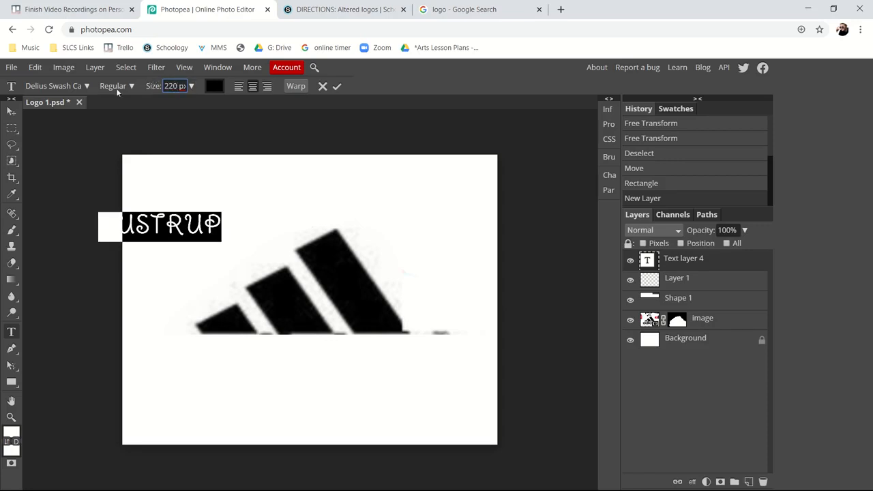
- Set the surname's text size to 300 px and move the text below the three stripes
{"action": "left_click_drag", "start_coordinate": [178, 86], "coordinate": [149, 72]}
{"action": "type", "text": "300"}
{"action": "key", "text": "Return"}
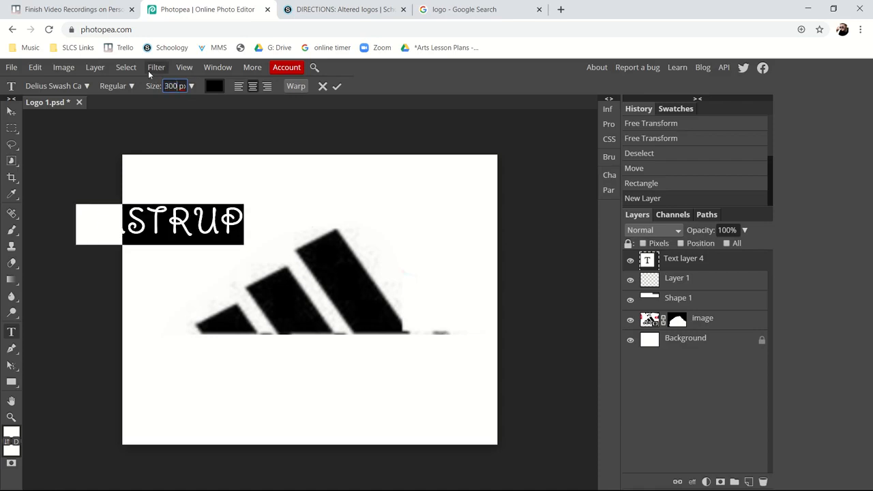
{"action": "left_click", "coordinate": [11, 111]}
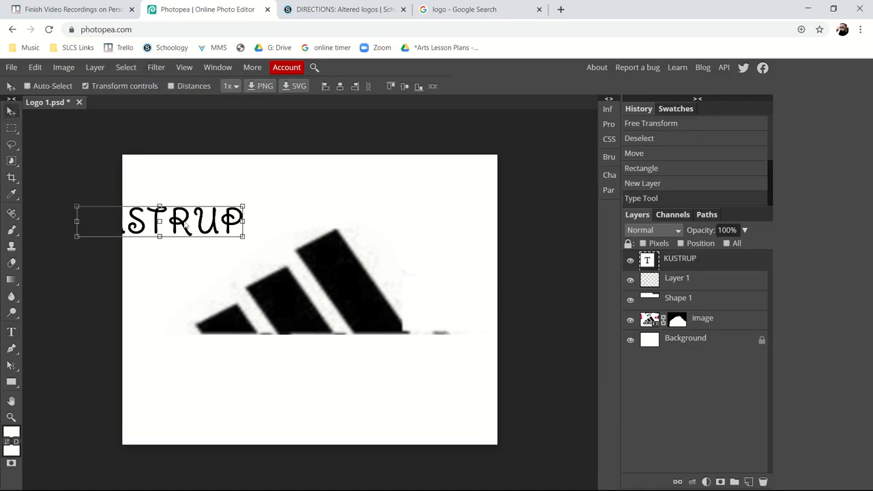
{"action": "left_click_drag", "start_coordinate": [175, 224], "coordinate": [318, 365]}
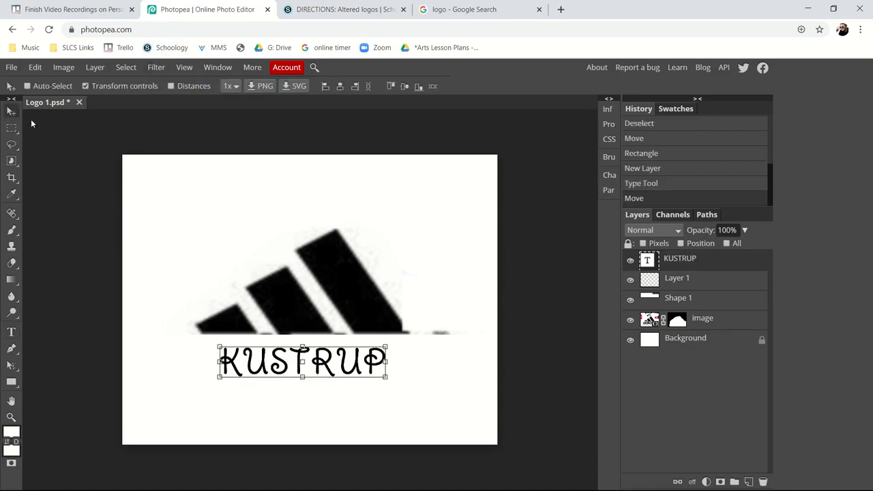
- Change the surname's font to Destroy and center the text horizontally beneath the three stripes
{"action": "left_click", "coordinate": [11, 332]}
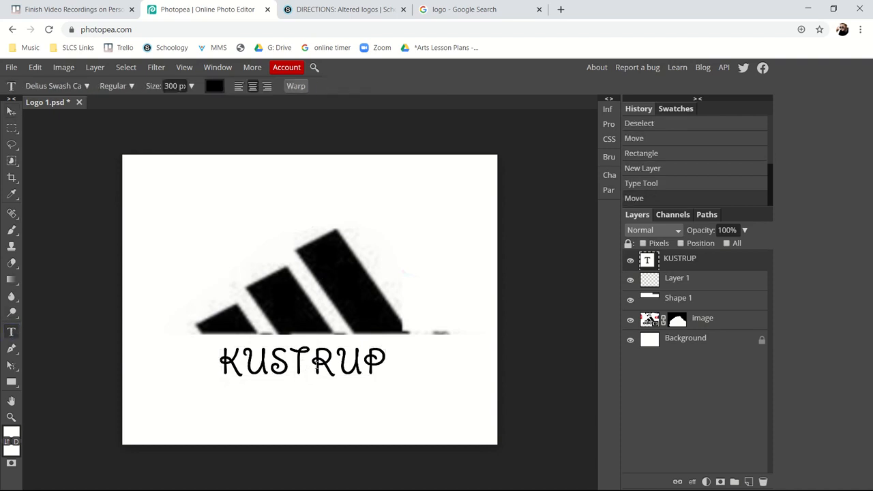
{"action": "left_click", "coordinate": [311, 372]}
{"action": "key", "text": "ctrl+a"}
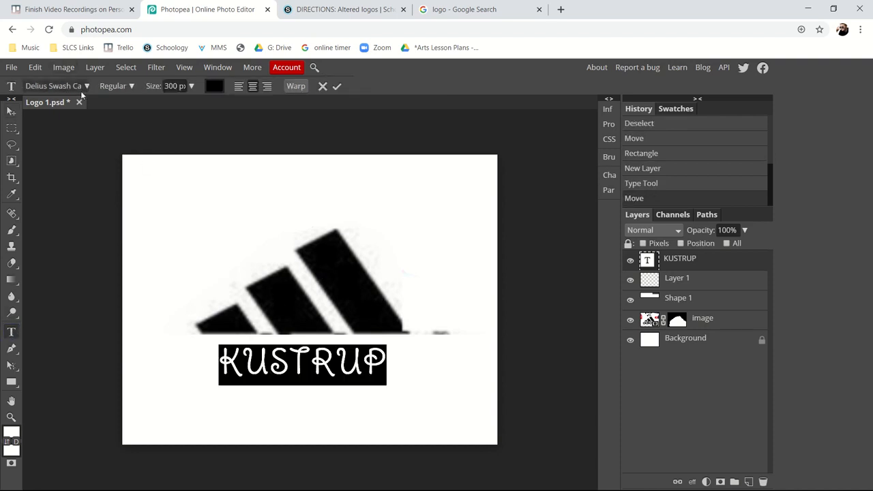
{"action": "left_click", "coordinate": [87, 86]}
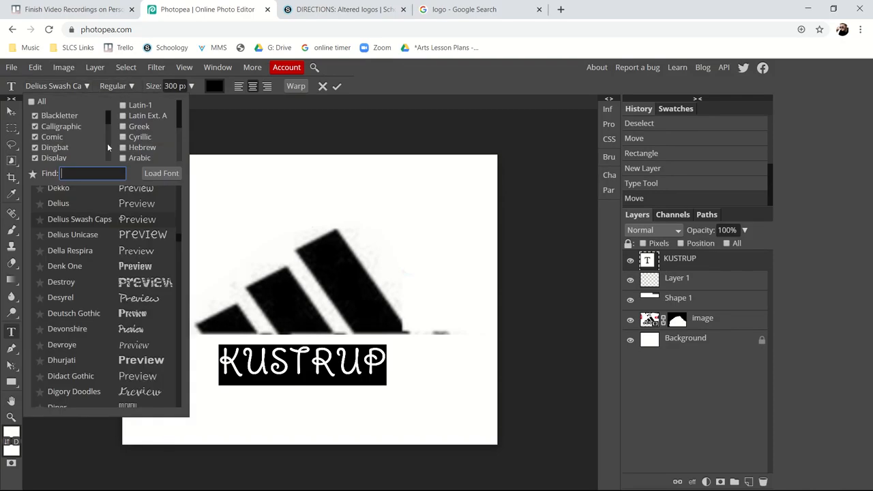
{"action": "left_click", "coordinate": [136, 282]}
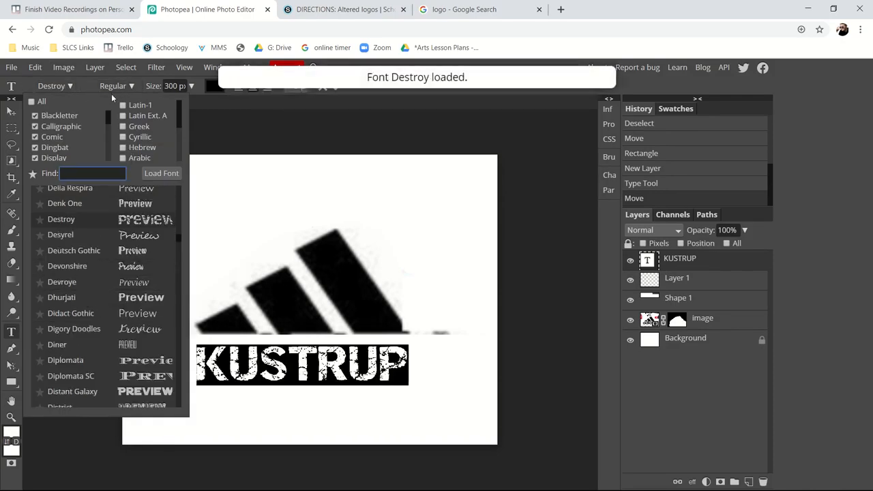
{"action": "left_click", "coordinate": [94, 90]}
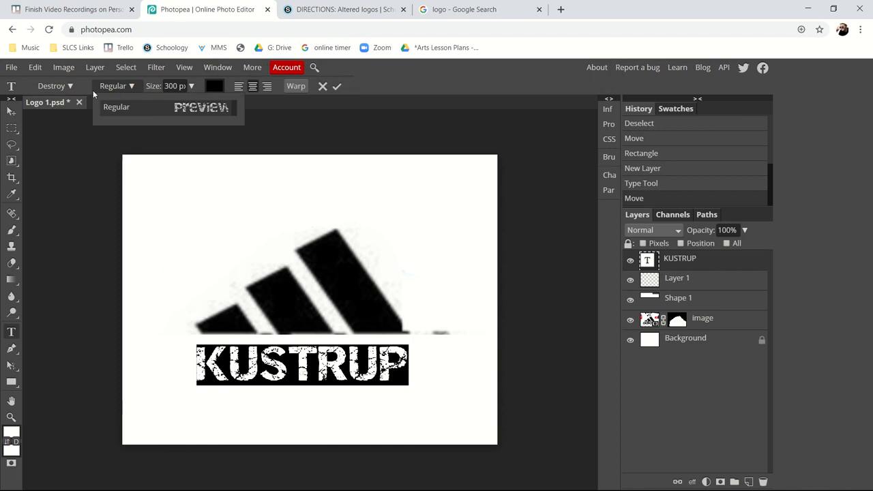
{"action": "left_click", "coordinate": [11, 111]}
{"action": "left_click_drag", "start_coordinate": [326, 369], "coordinate": [324, 368]}
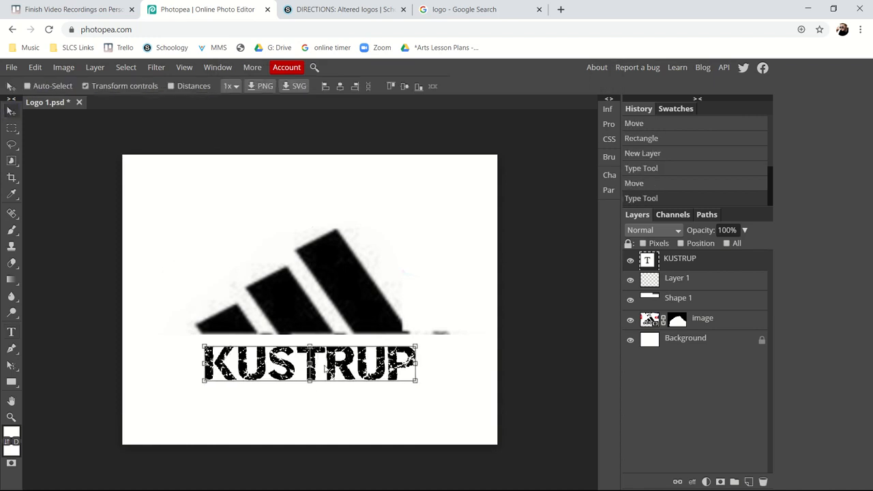
- Select the Background layer and export the design as a 3300 × 2550 px JPG at 70% quality
{"action": "left_click", "coordinate": [714, 339]}
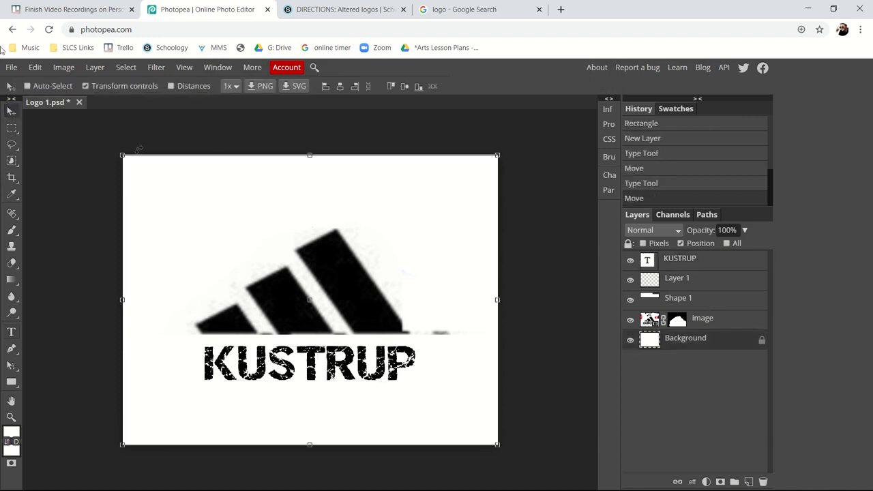
{"action": "left_click", "coordinate": [11, 67]}
{"action": "mouse_move", "coordinate": [46, 233]}
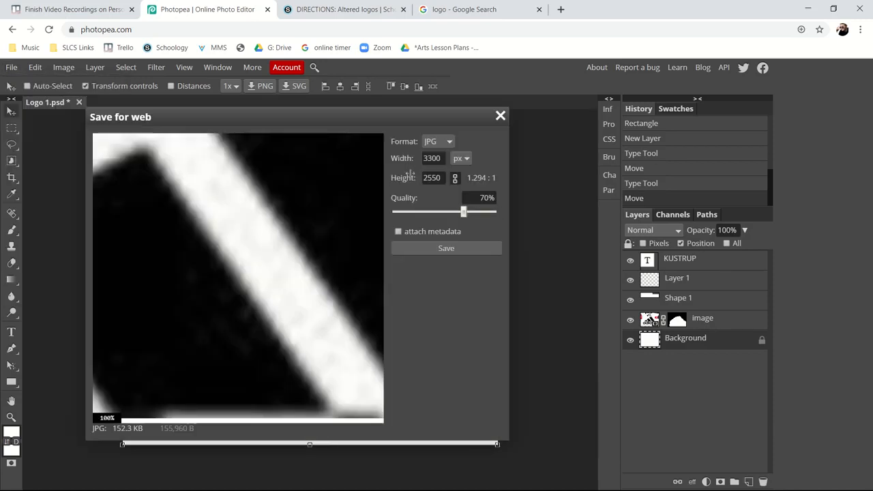
{"action": "left_click", "coordinate": [446, 248]}
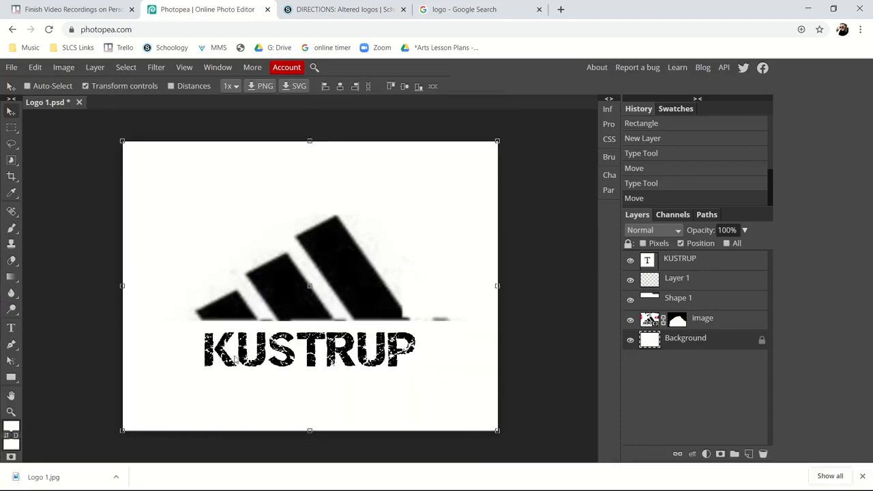
{"action": "left_click", "coordinate": [148, 437]}
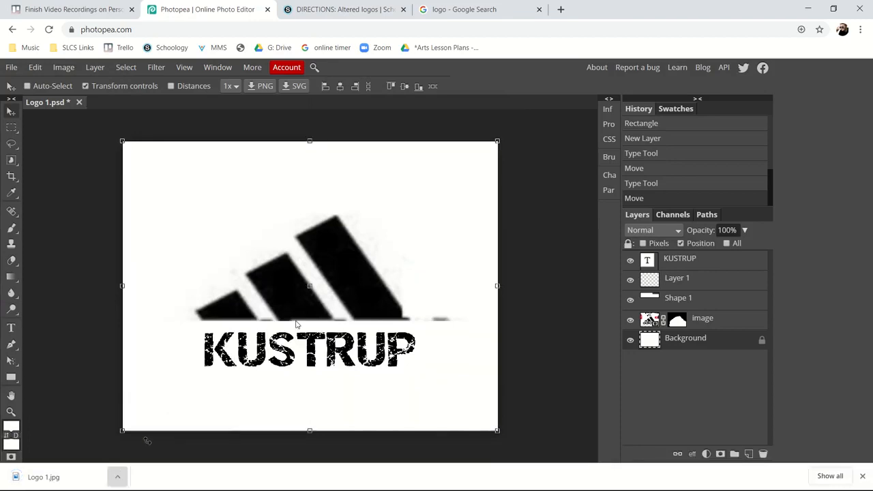